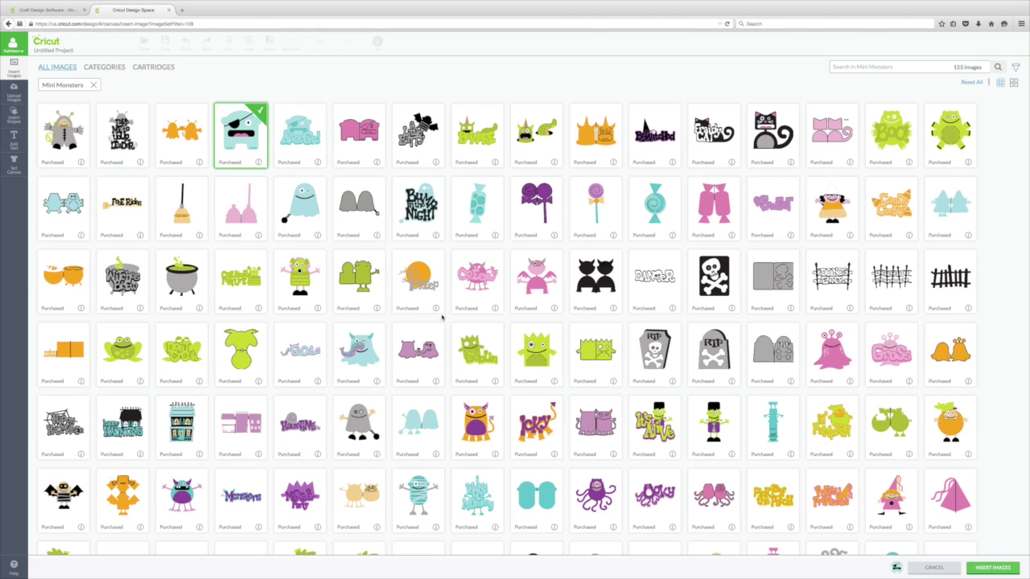
- Add the bare tree from the Mini Monsters images to the selection, insert it with the monster, and place the two apart on the canvas
scroll(441, 319, down, 2)
scroll(442, 318, down, 3)
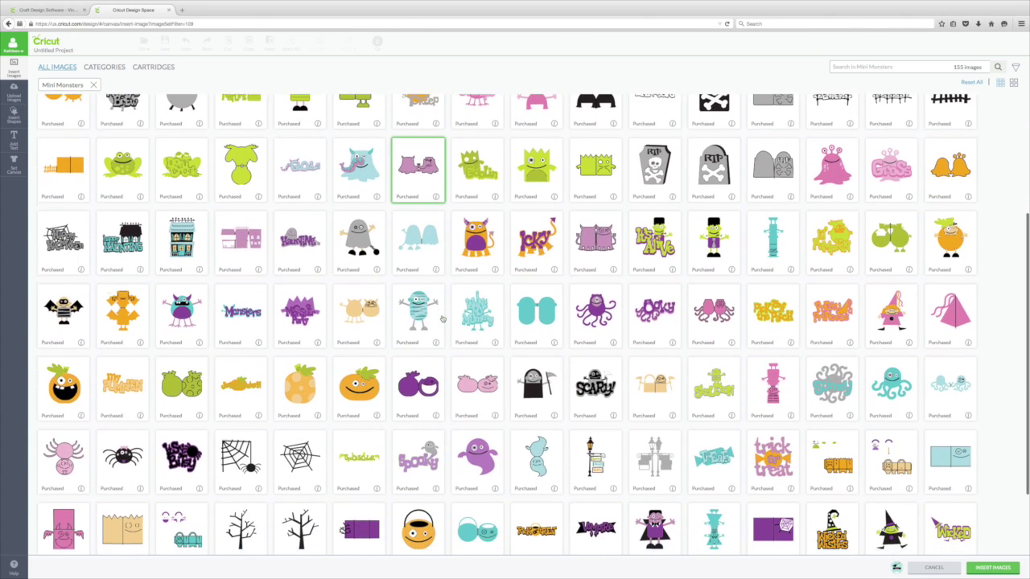
scroll(442, 319, down, 1)
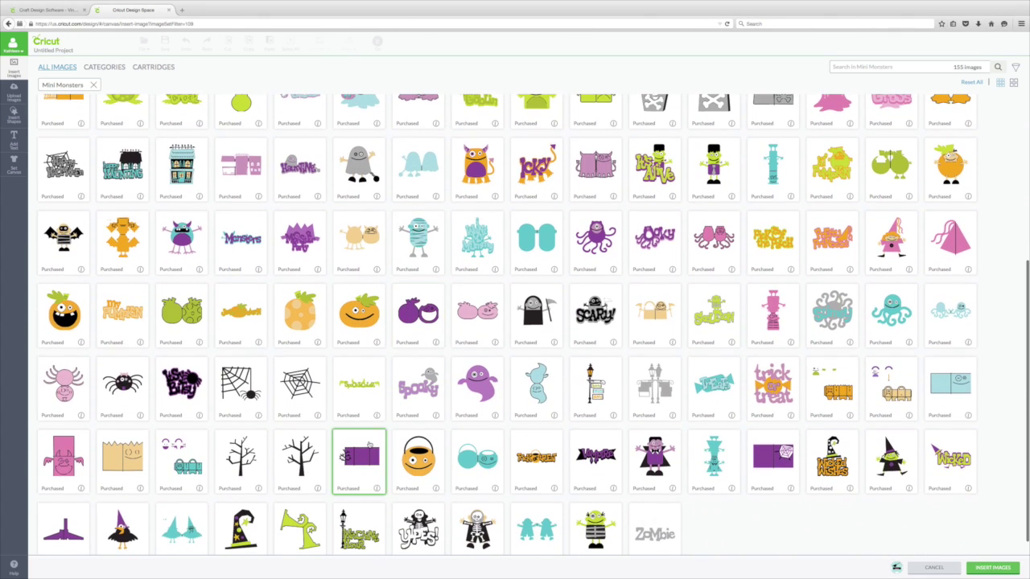
click(304, 464)
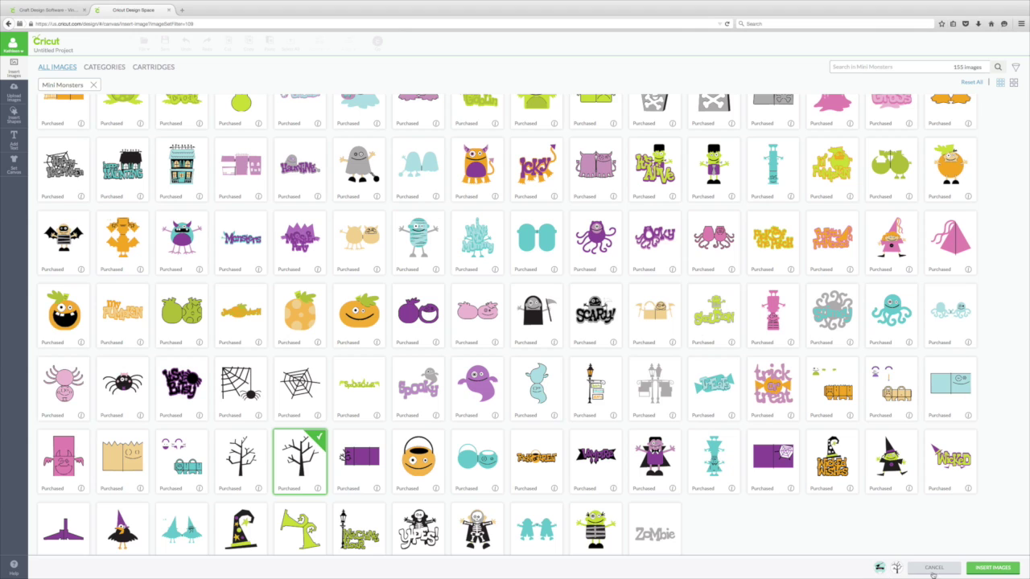
click(989, 568)
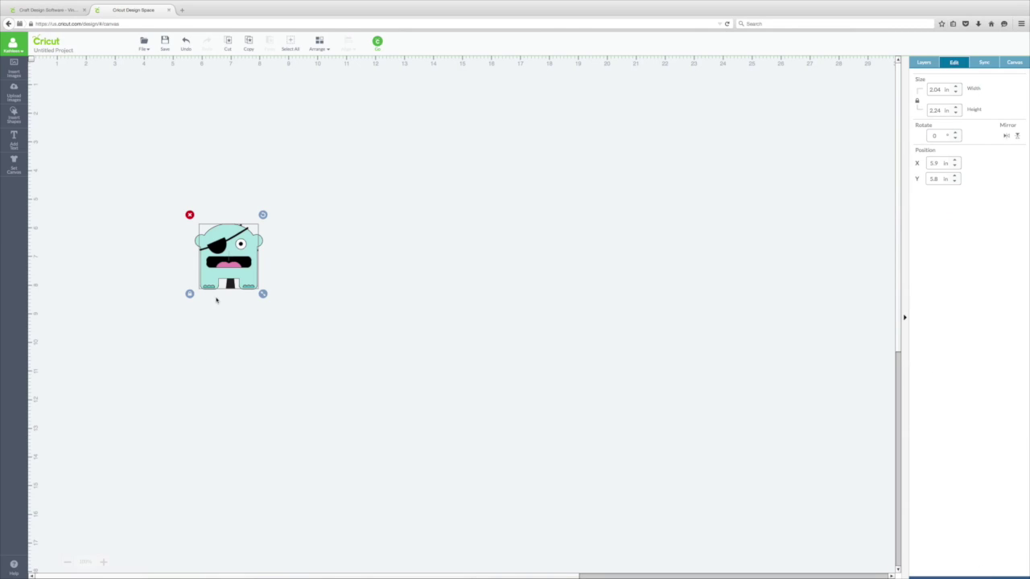
drag(249, 268, 378, 354)
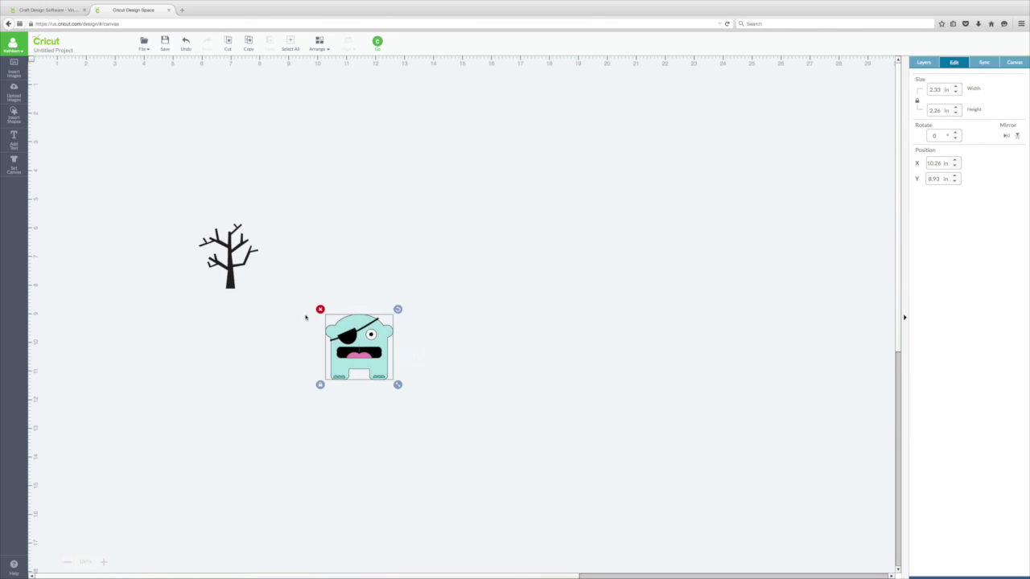
drag(231, 277, 245, 388)
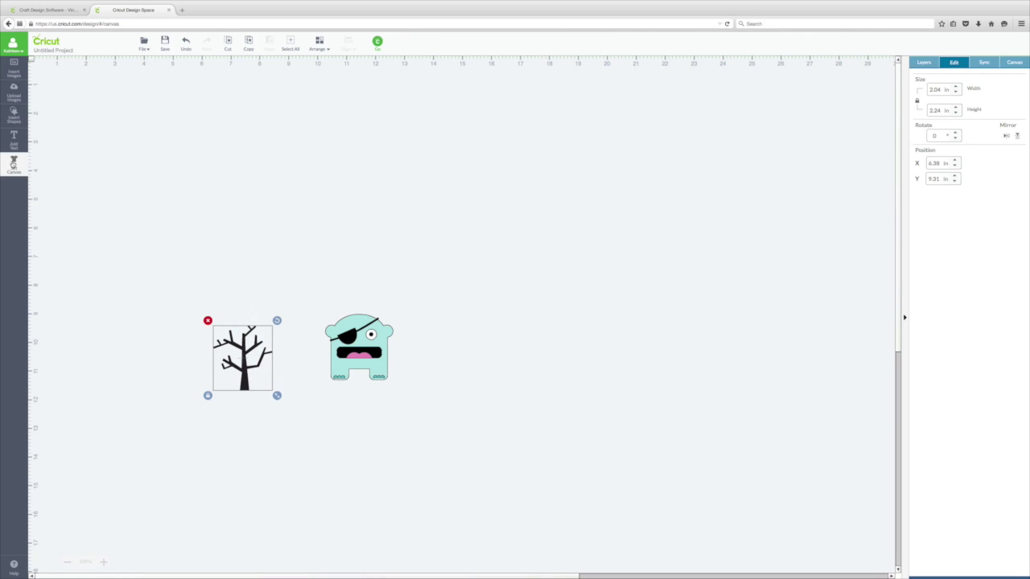
- Set the canvas to the Cards template and look through the available card sizes without changing the size
click(13, 164)
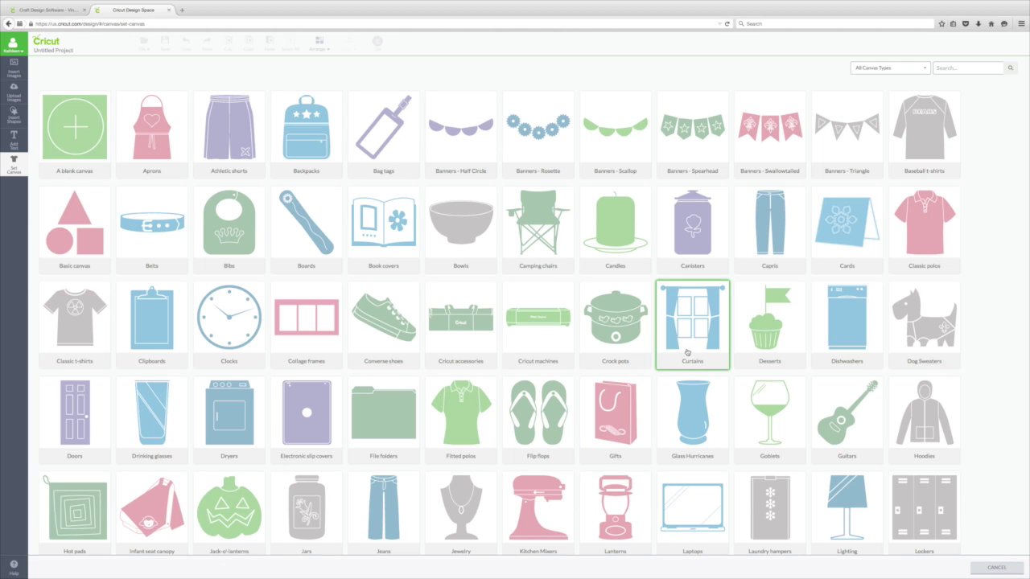
click(846, 233)
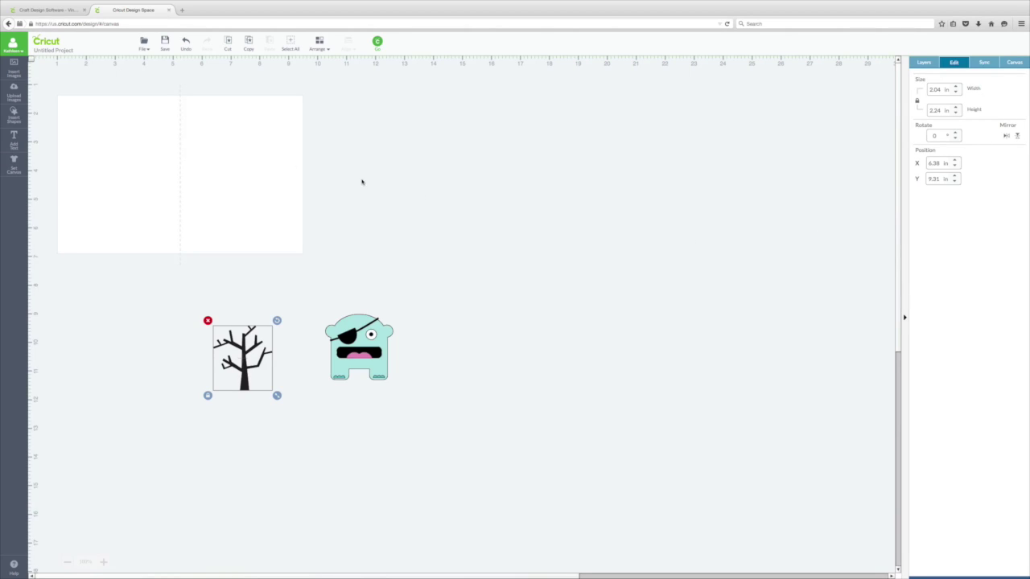
click(1013, 64)
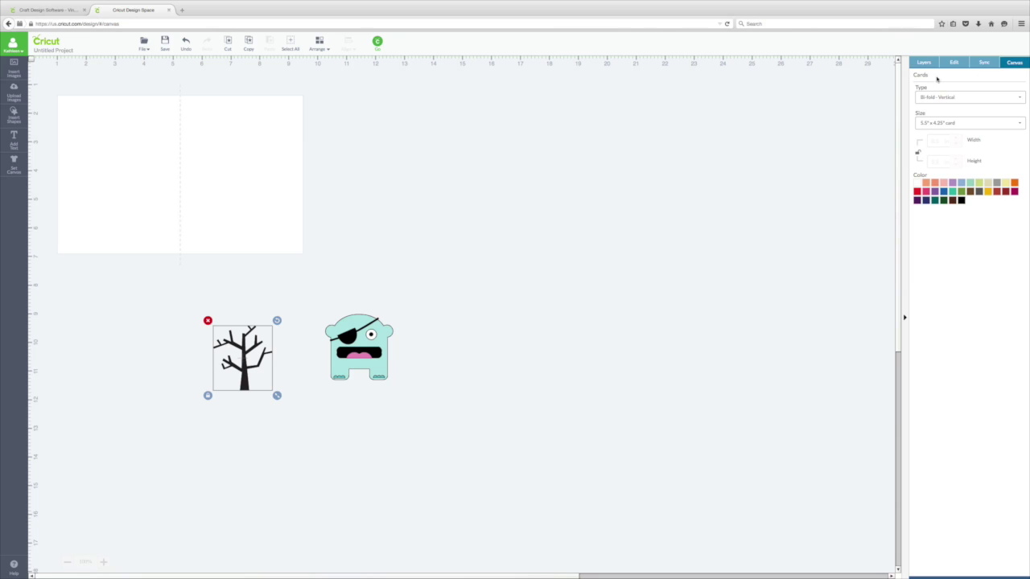
click(986, 123)
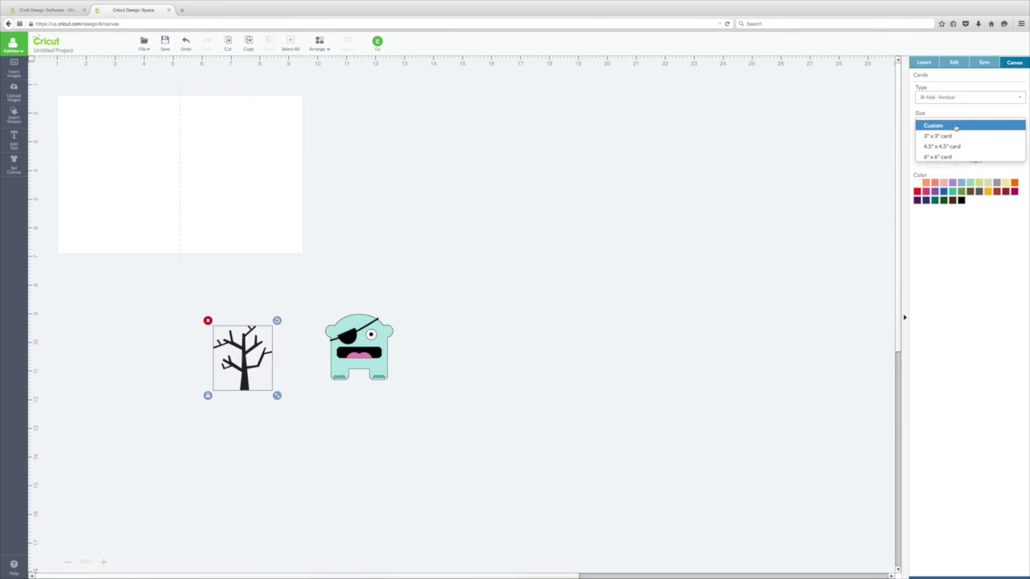
click(809, 124)
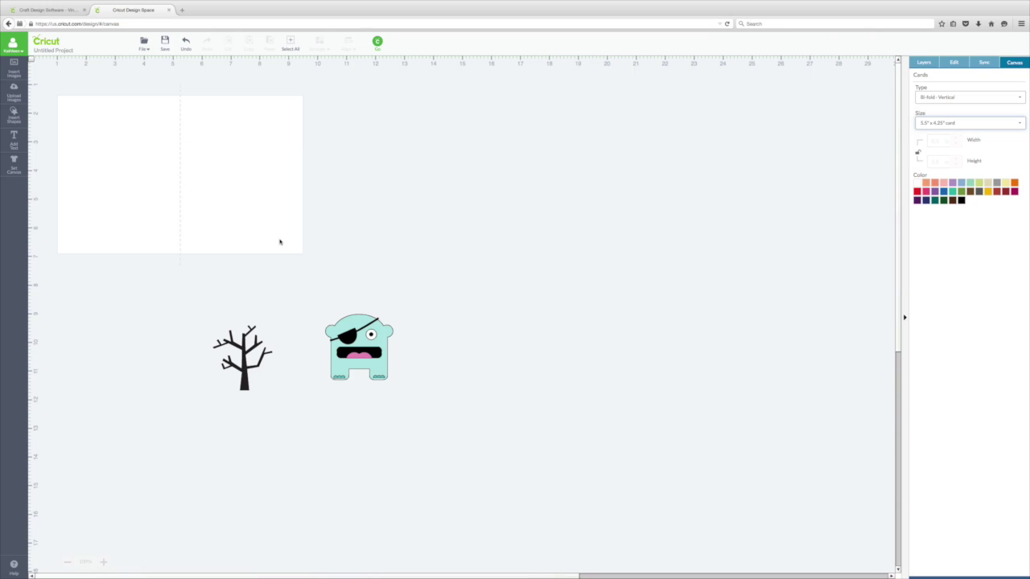
- Place the eye-patch monster on the card's front half and set its height to 3 in with proportions locked
drag(358, 312, 251, 183)
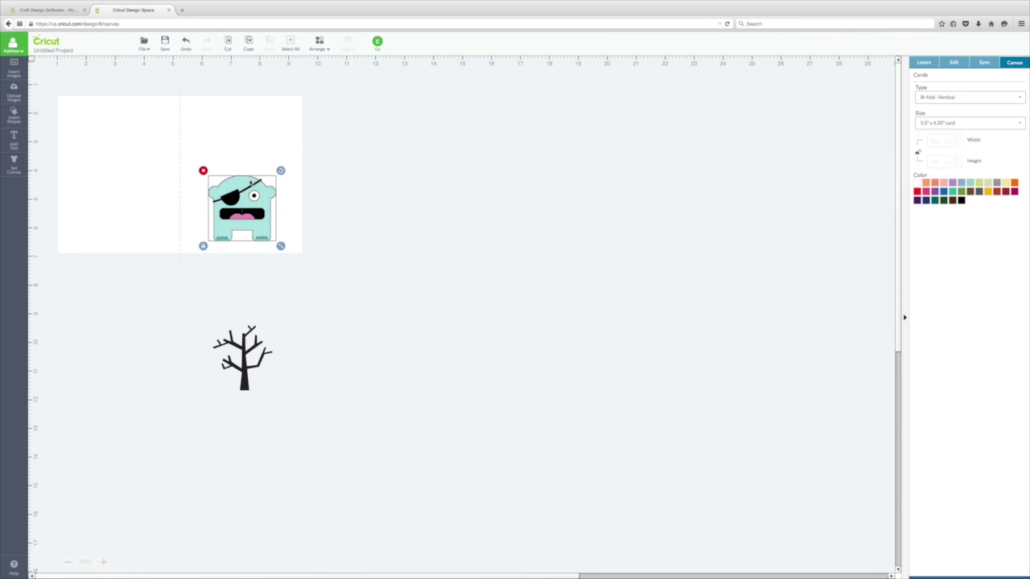
click(950, 67)
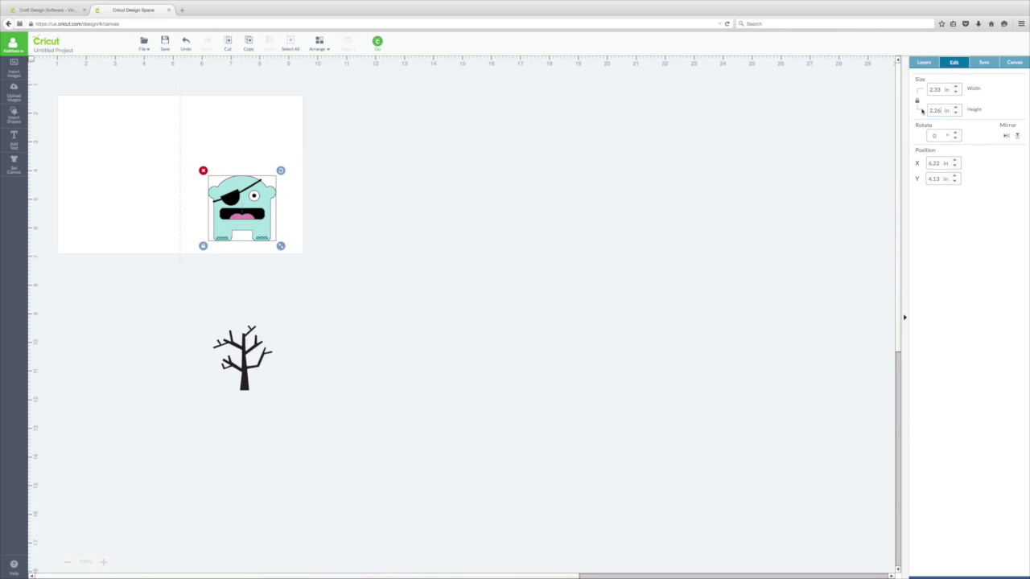
drag(938, 110, 912, 106)
text(3)
key(Return)
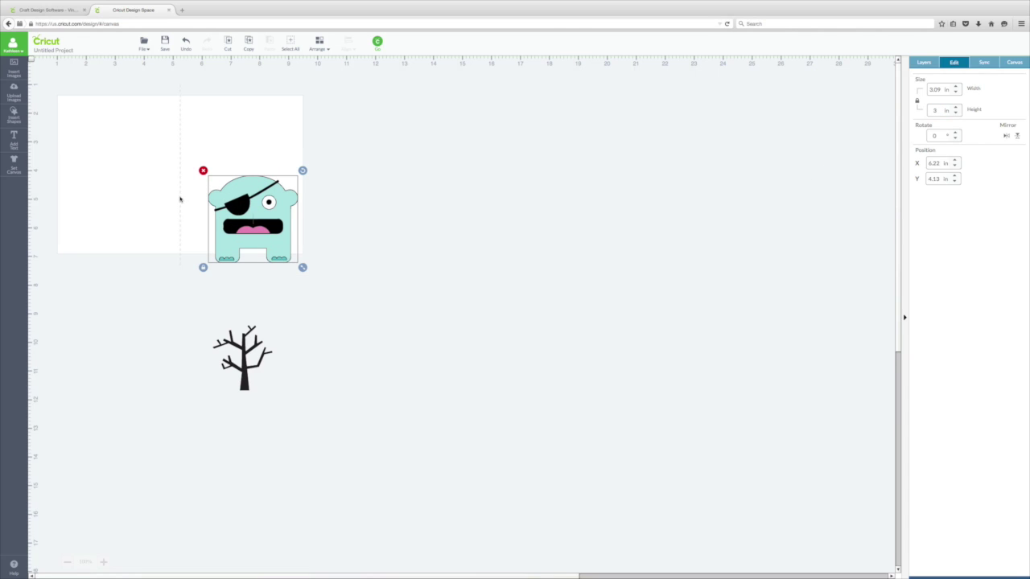
drag(240, 197, 233, 180)
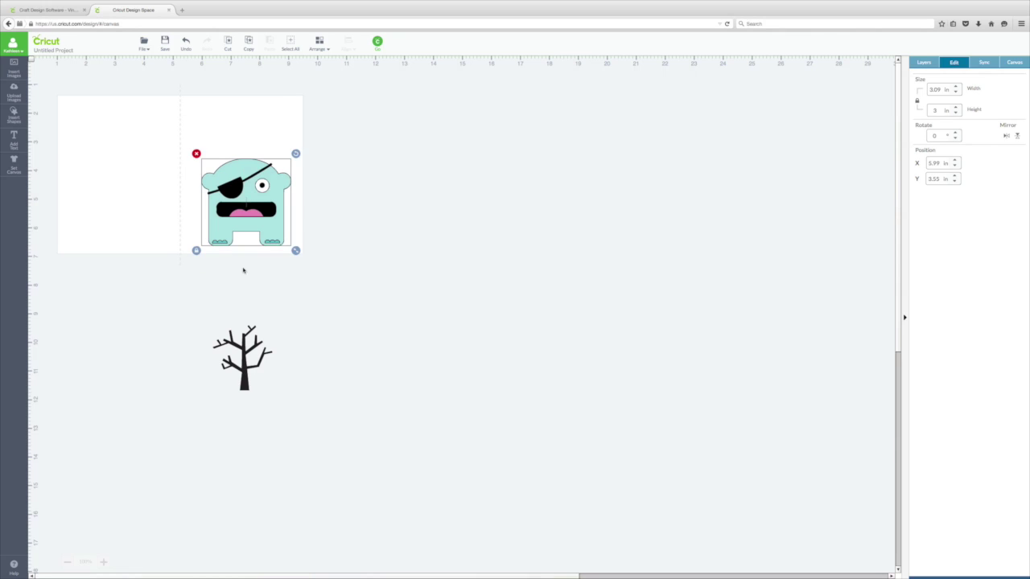
- Place the tree on the card behind the monster and enlarge it to about 4.65 by 5.11 in
drag(244, 351, 210, 161)
click(210, 161)
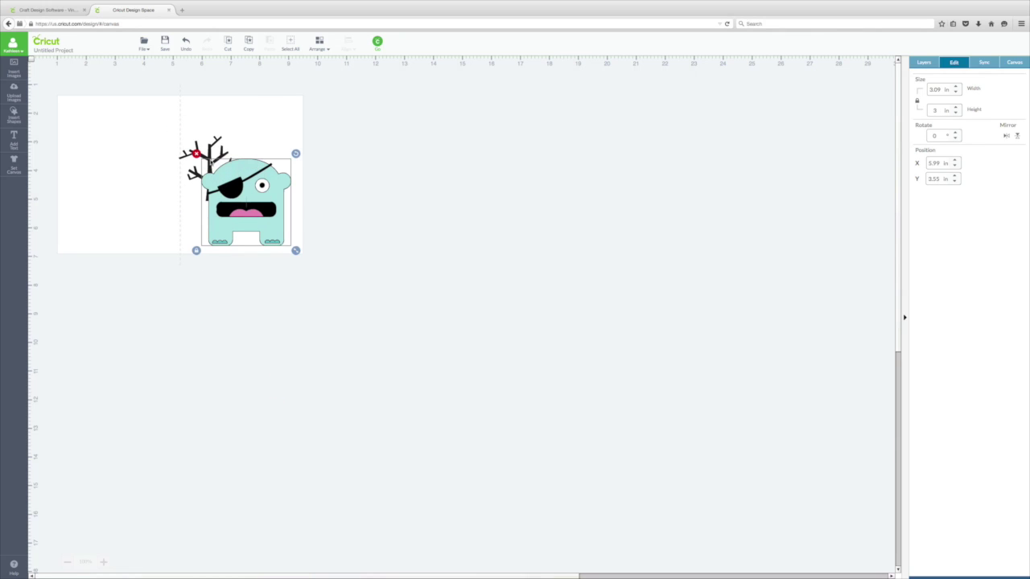
click(213, 161)
drag(242, 207, 303, 293)
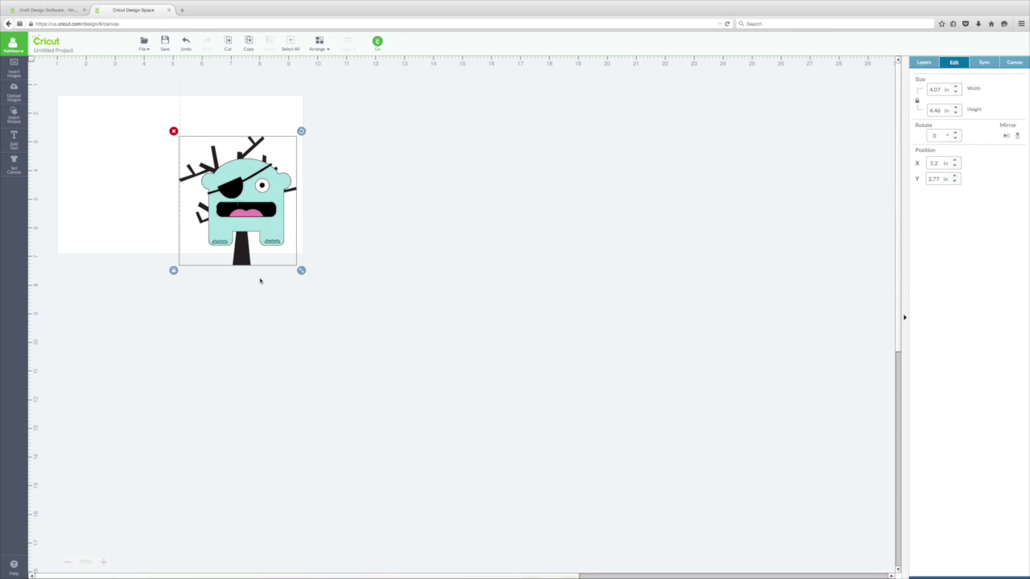
drag(246, 263, 229, 247)
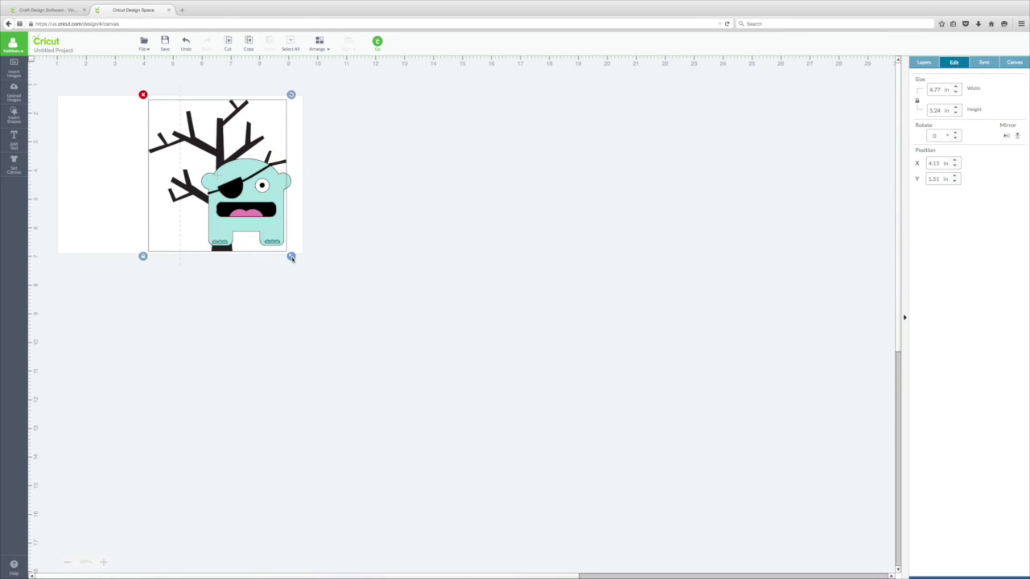
drag(292, 259, 289, 254)
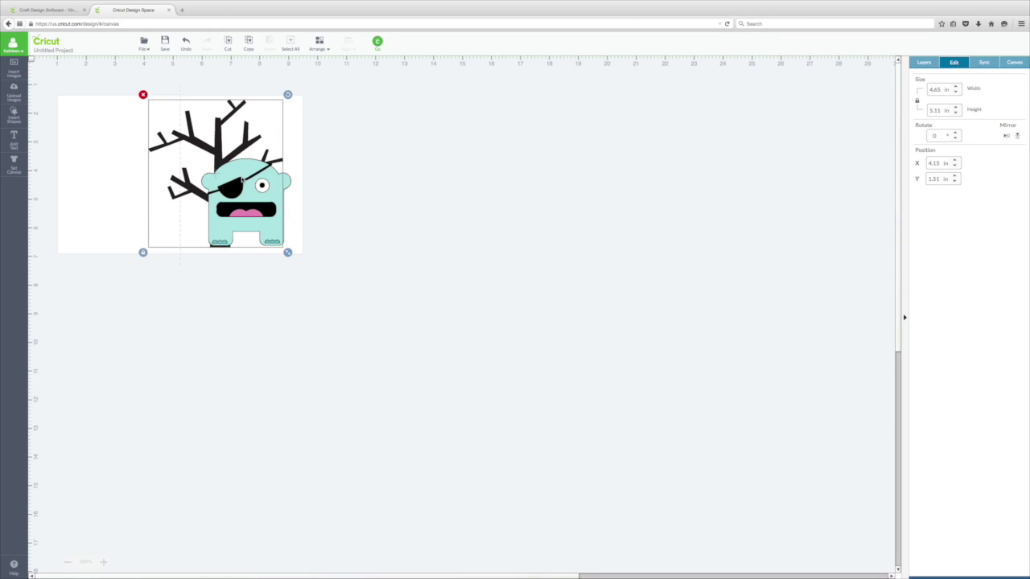
- Shift the tree left so its trunk stands beside the monster, at about X 3.44 in, Y 1.47 in
drag(217, 153, 218, 154)
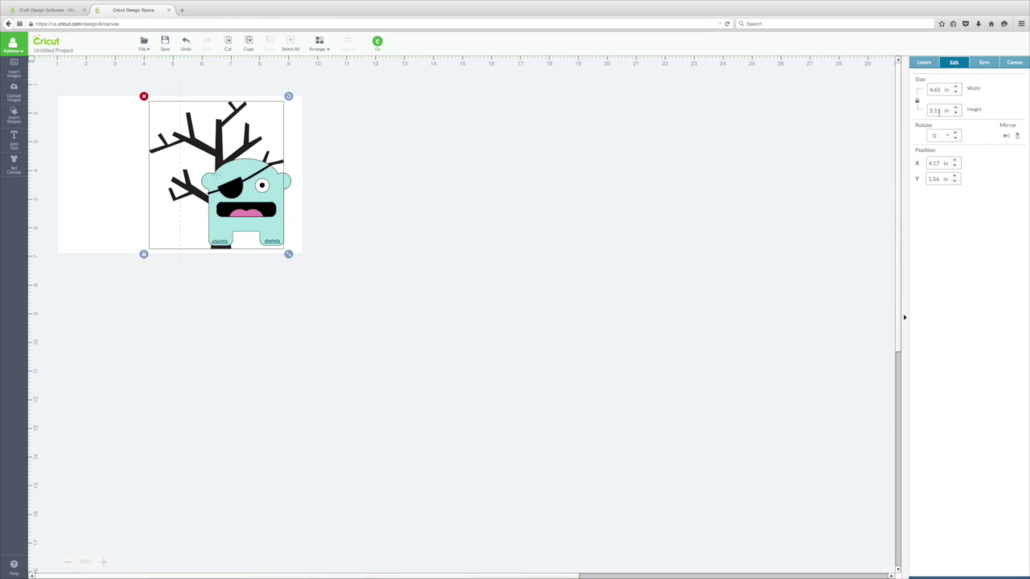
drag(218, 139, 202, 137)
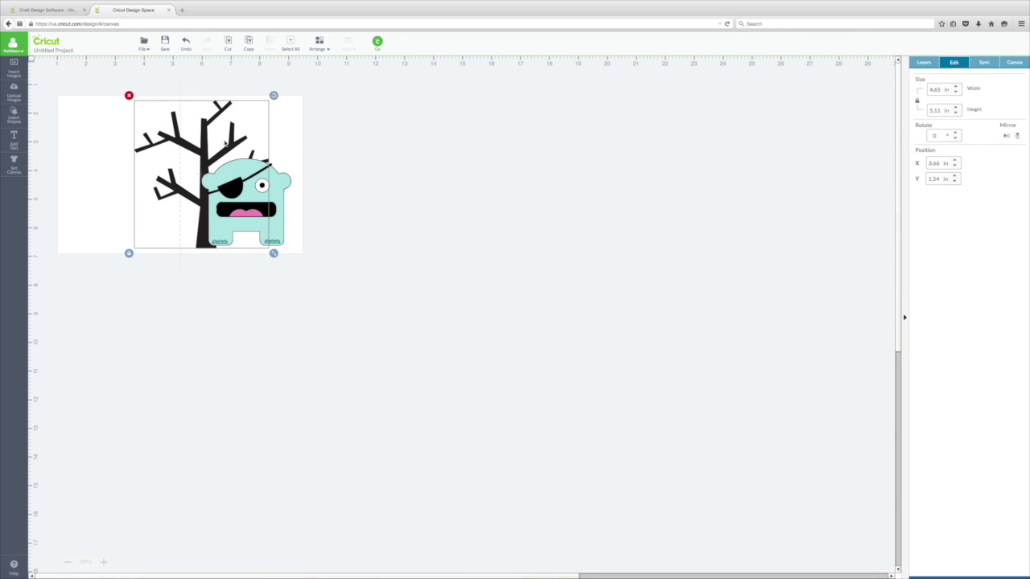
drag(205, 146, 199, 145)
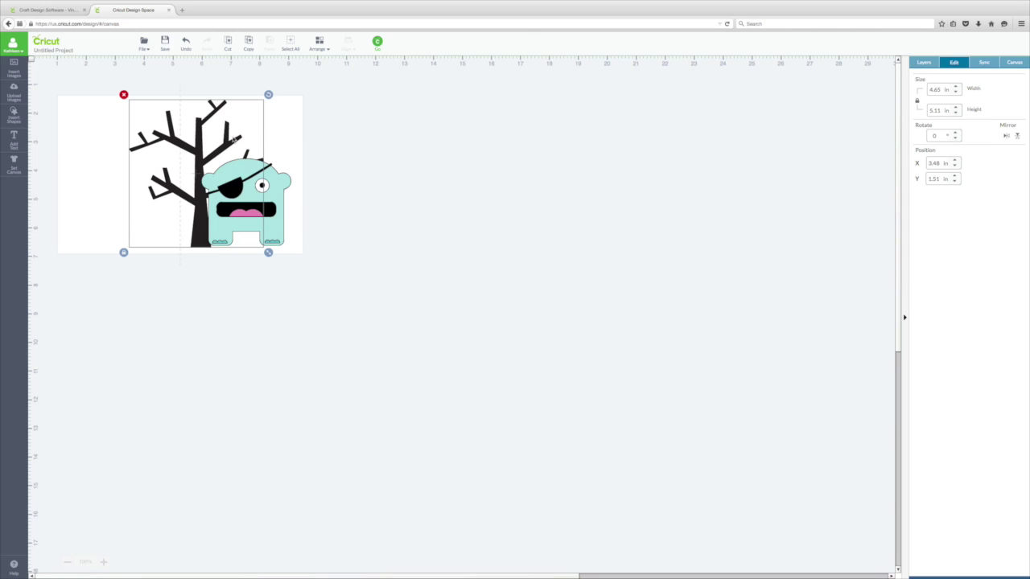
drag(204, 147, 198, 146)
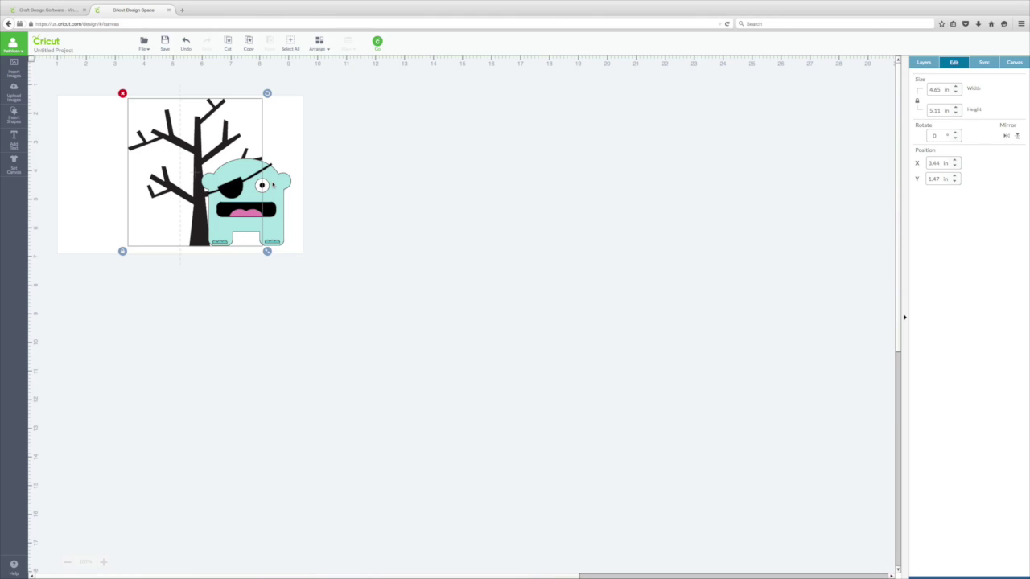
- Nudge the monster right, away from the trunk, to about X 6.19 in, Y 3.65 in
drag(277, 184, 279, 185)
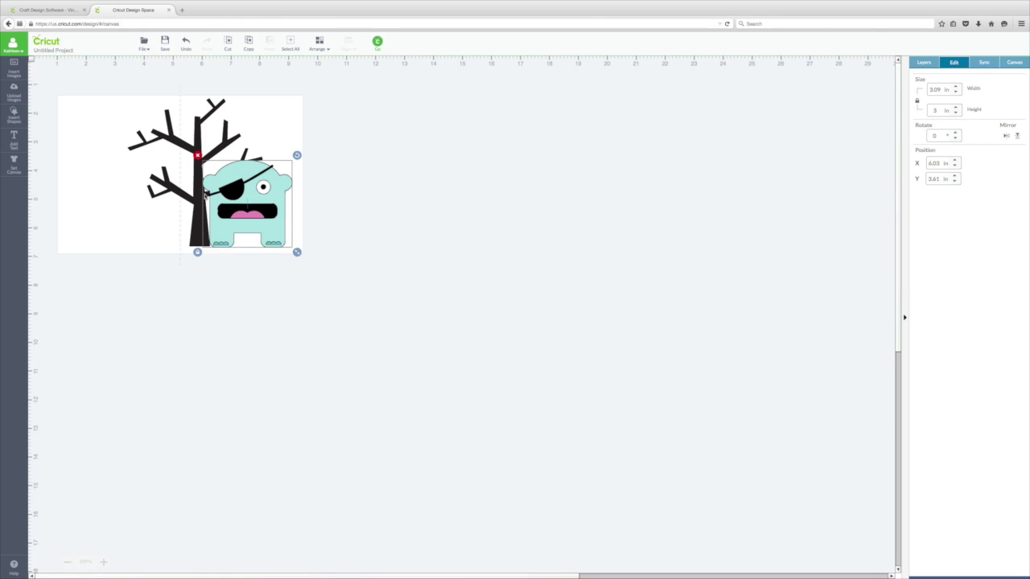
drag(276, 184, 282, 189)
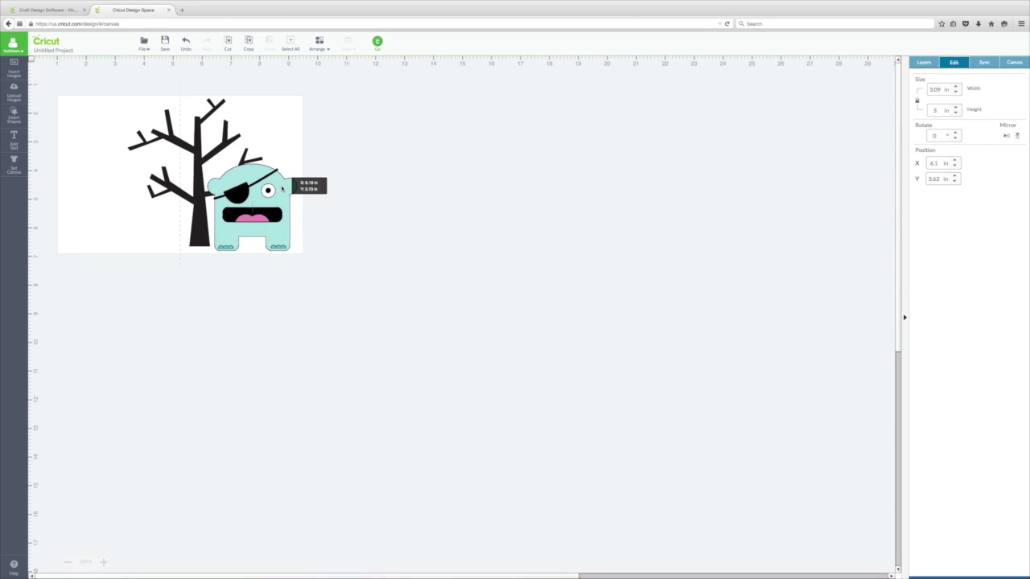
drag(281, 189, 282, 186)
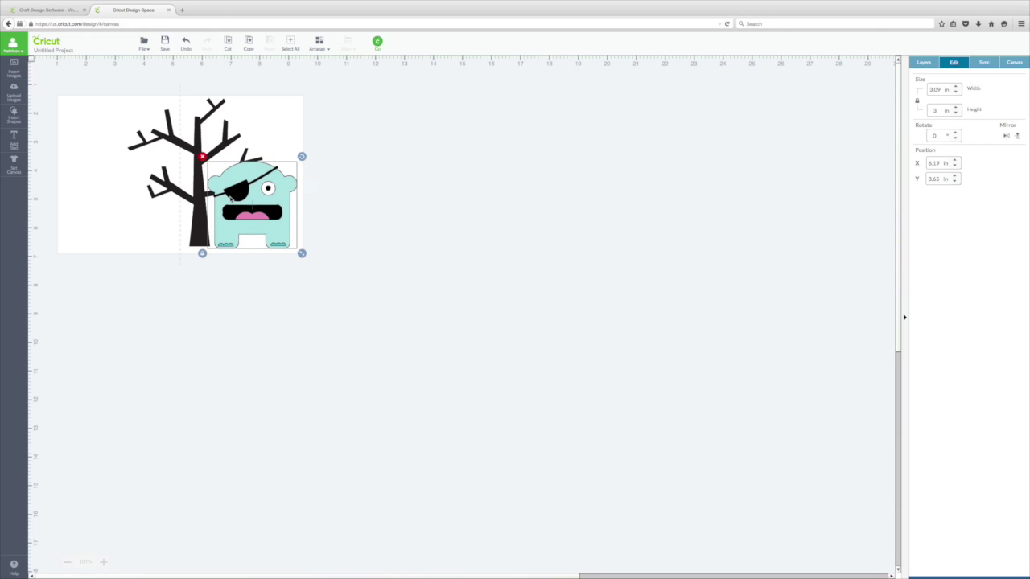
- Shrink the tree to about 4.51 by 4.95 in and shift it slightly down to about Y 1.5 in
click(203, 215)
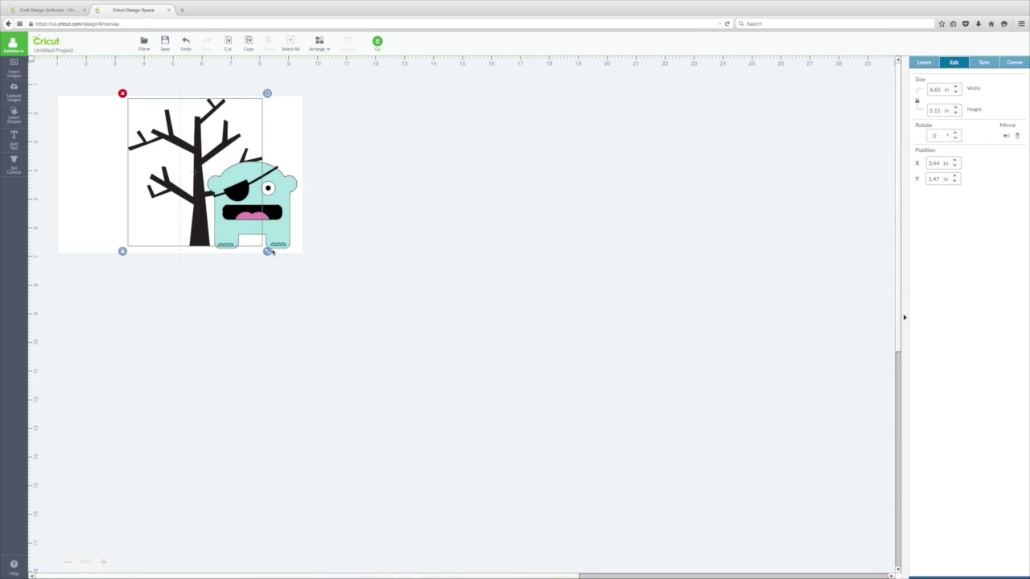
drag(267, 252, 266, 250)
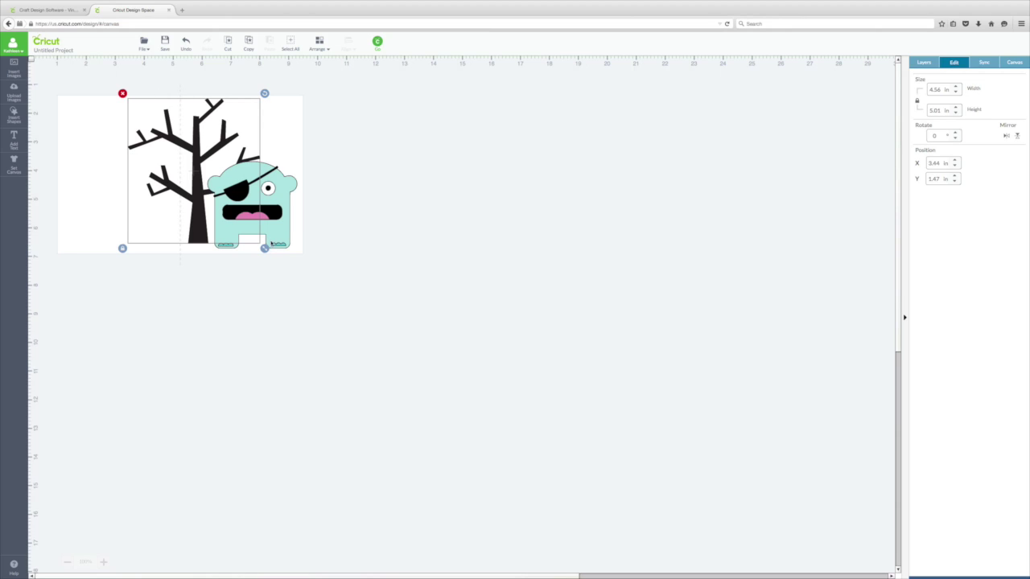
drag(265, 249, 263, 246)
drag(202, 234, 201, 236)
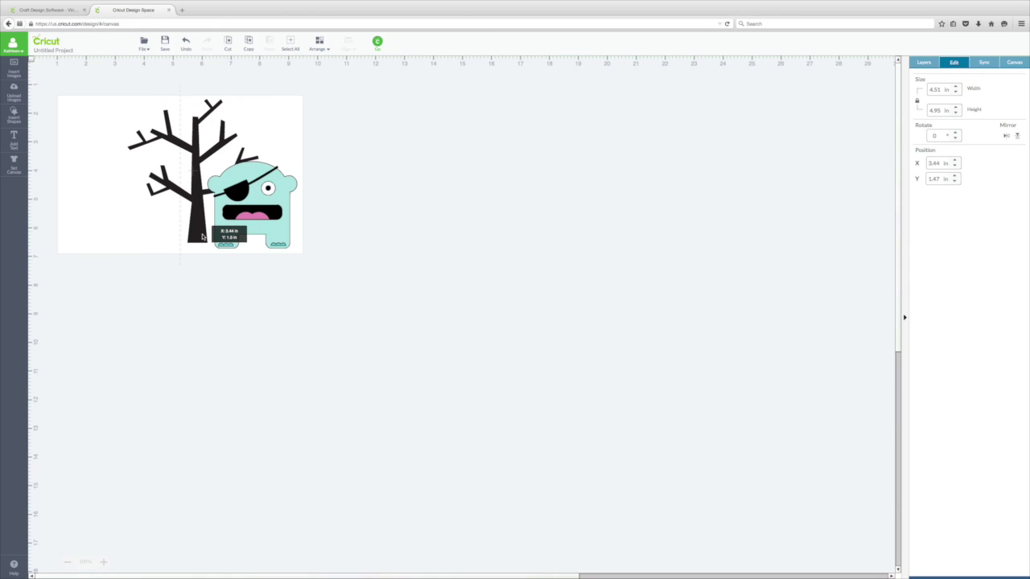
drag(202, 236, 202, 236)
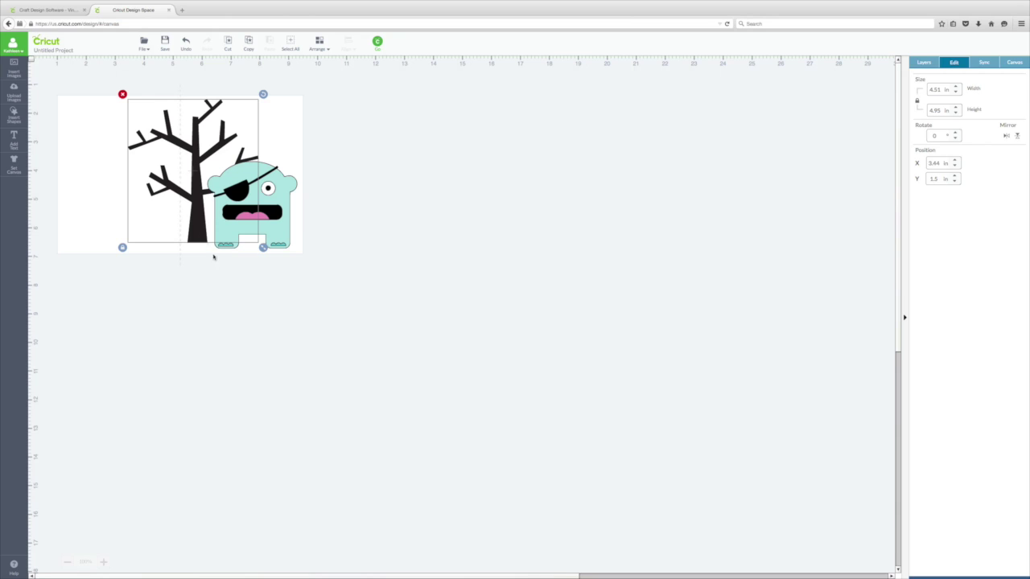
click(258, 278)
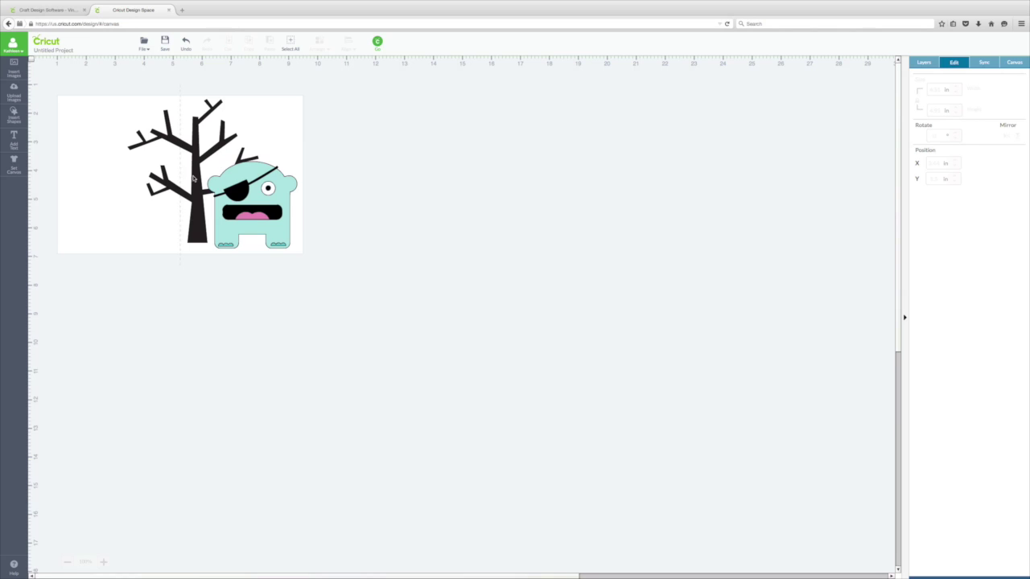
- Ungroup the monster and move its teal body layer off the card to about X 15.01 in, Y 4.51 in
click(287, 189)
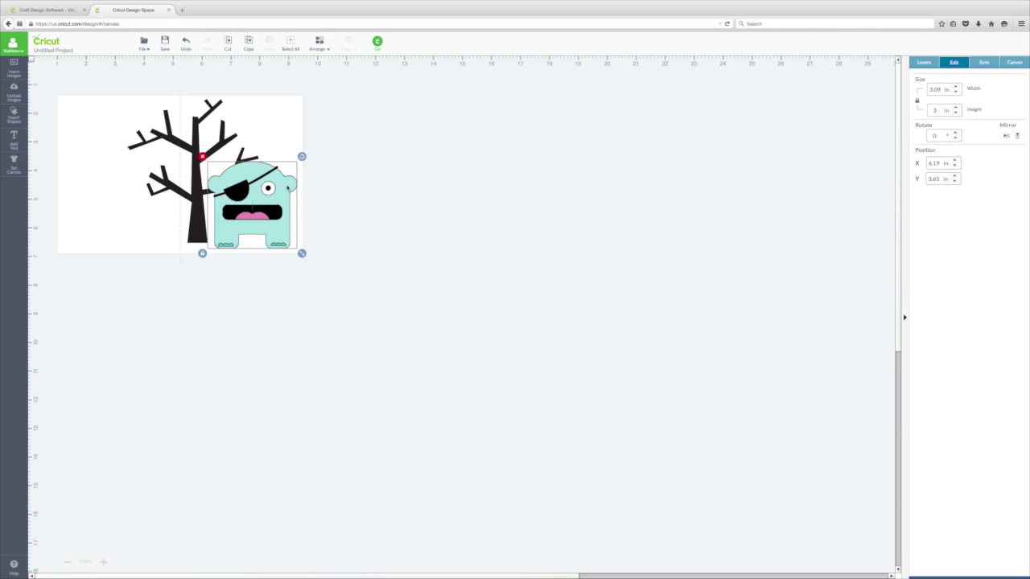
right_click(287, 188)
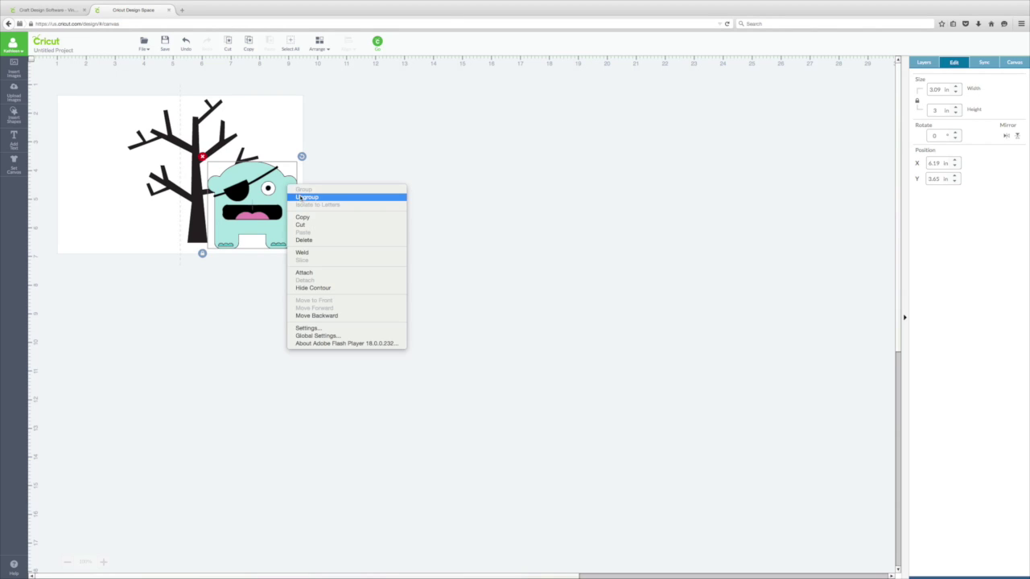
click(304, 197)
drag(290, 201, 573, 225)
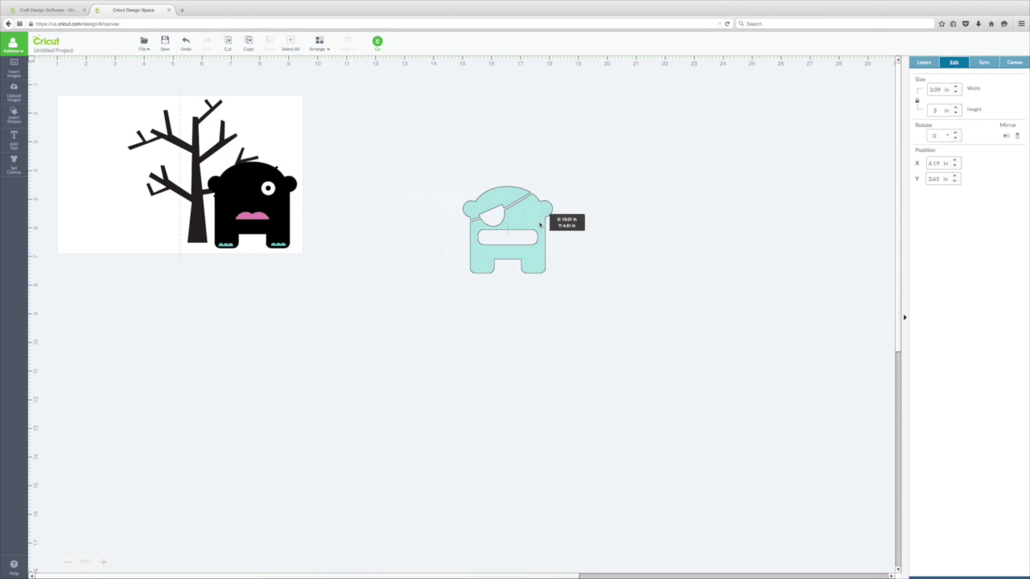
- Move the monster's white eye circle, pink tongue, black pupil and teal toe pieces onto the empty canvas beside the card
drag(271, 194, 419, 165)
click(271, 190)
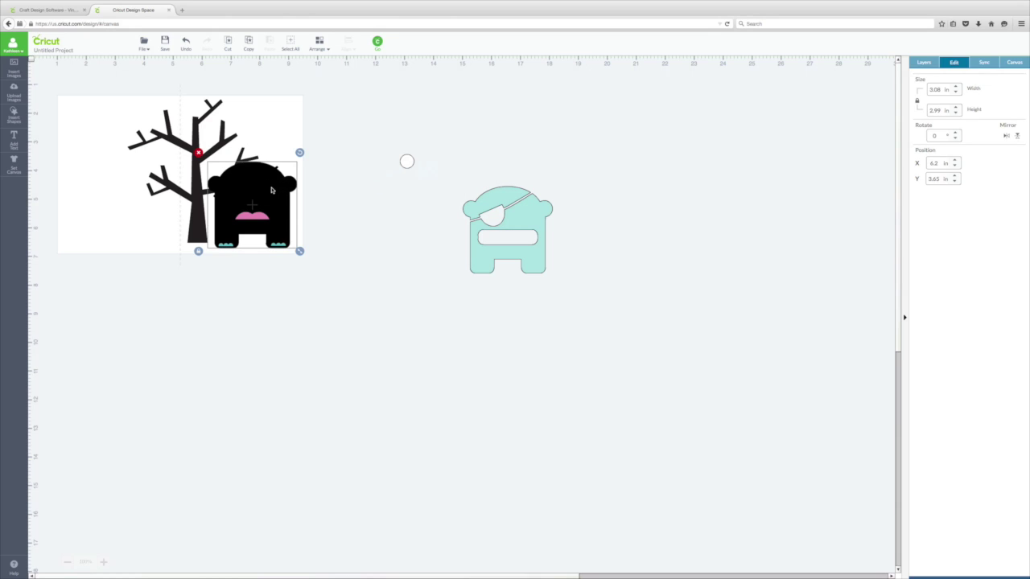
drag(263, 221, 394, 281)
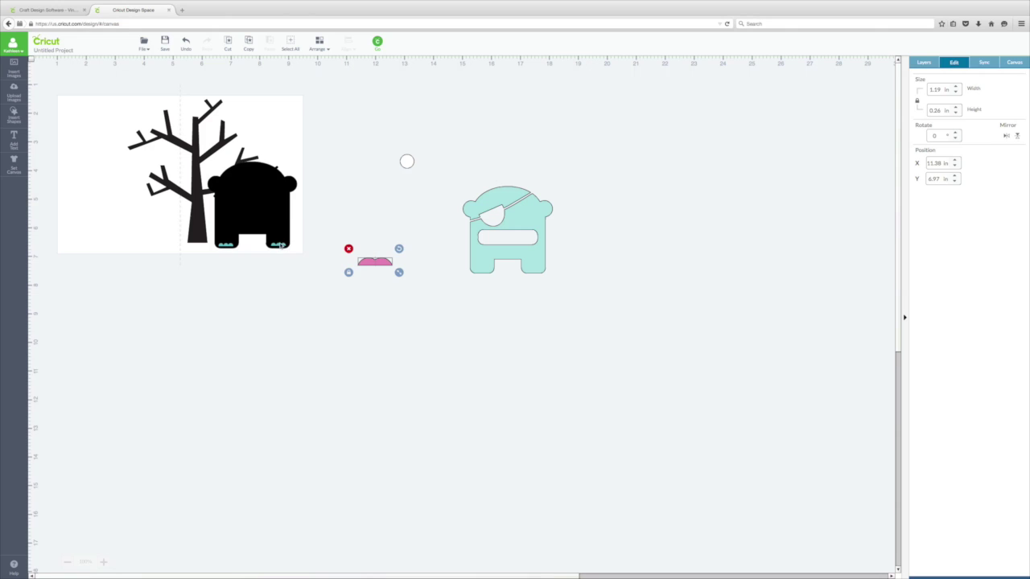
drag(280, 252, 286, 338)
drag(267, 188, 415, 207)
drag(283, 245, 524, 146)
- Place the monster's black backing layer back on the card, overlapping the tree branch, at about X 6.1 in, Y 3.65 in
drag(287, 276, 278, 201)
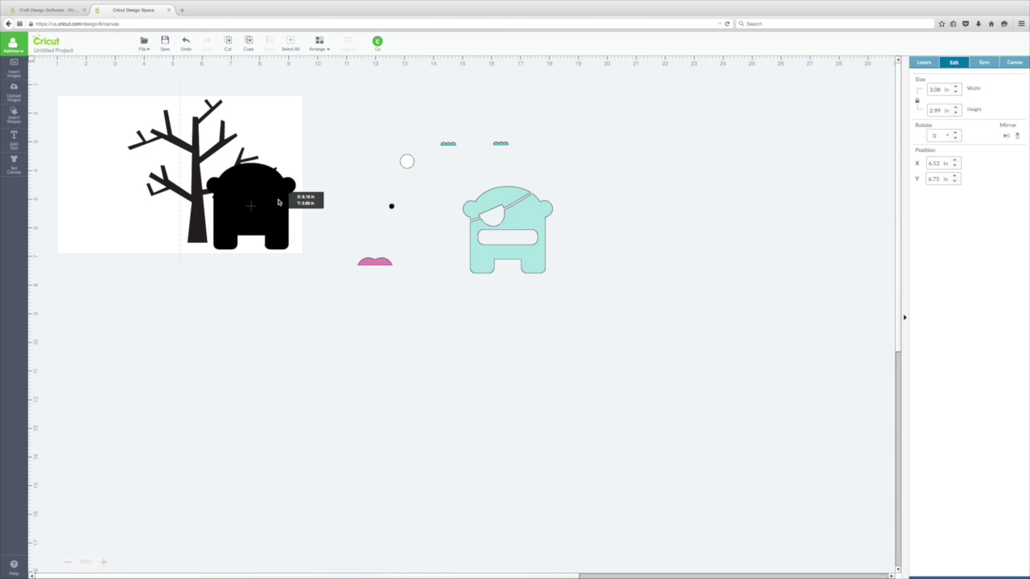
drag(278, 201, 277, 200)
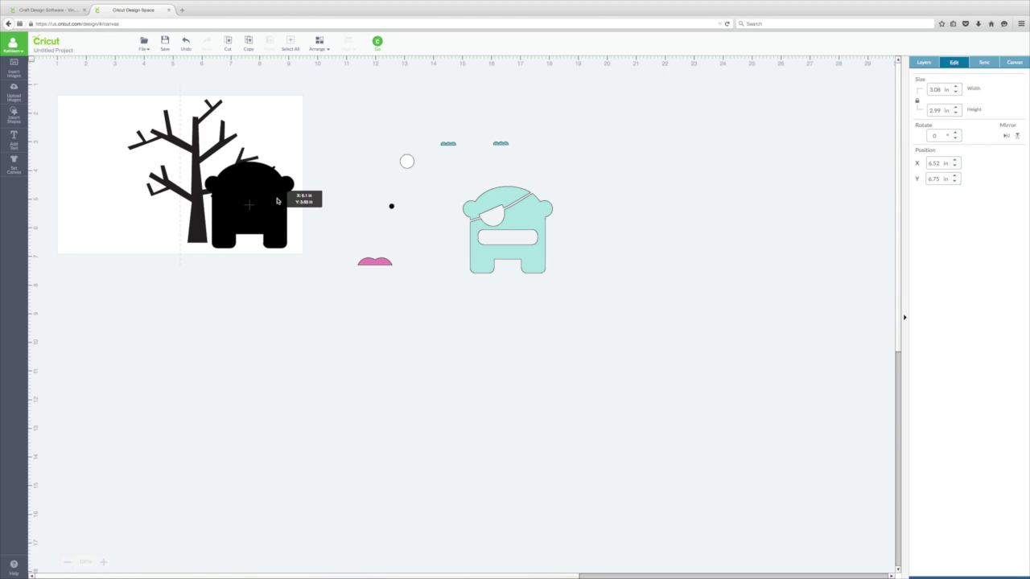
drag(276, 200, 277, 200)
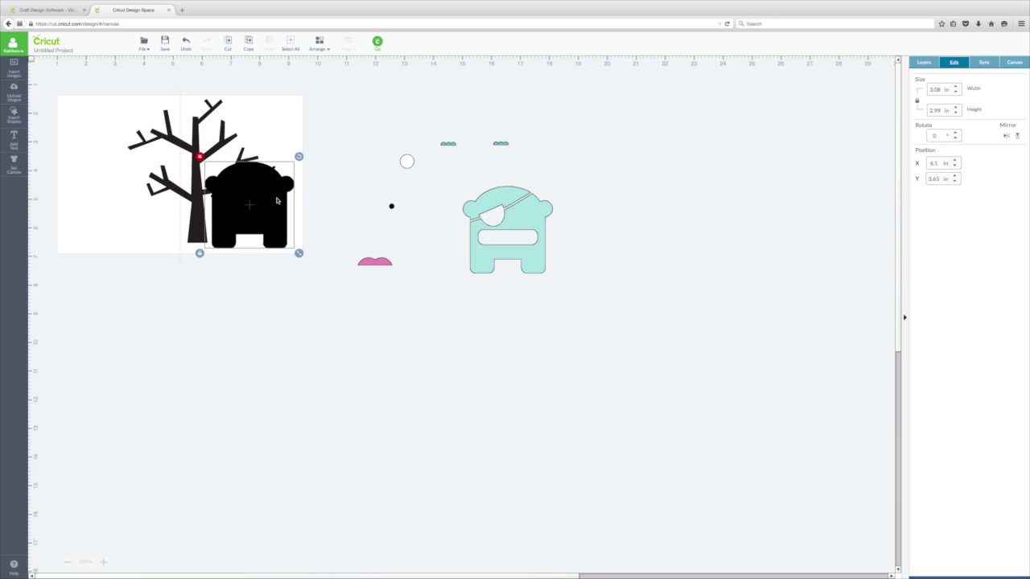
- Weld the black monster layer to the tree and shift the welded shape down to about X 3.49 in, Y 1.73 in
shift+click(224, 133)
right_click(224, 132)
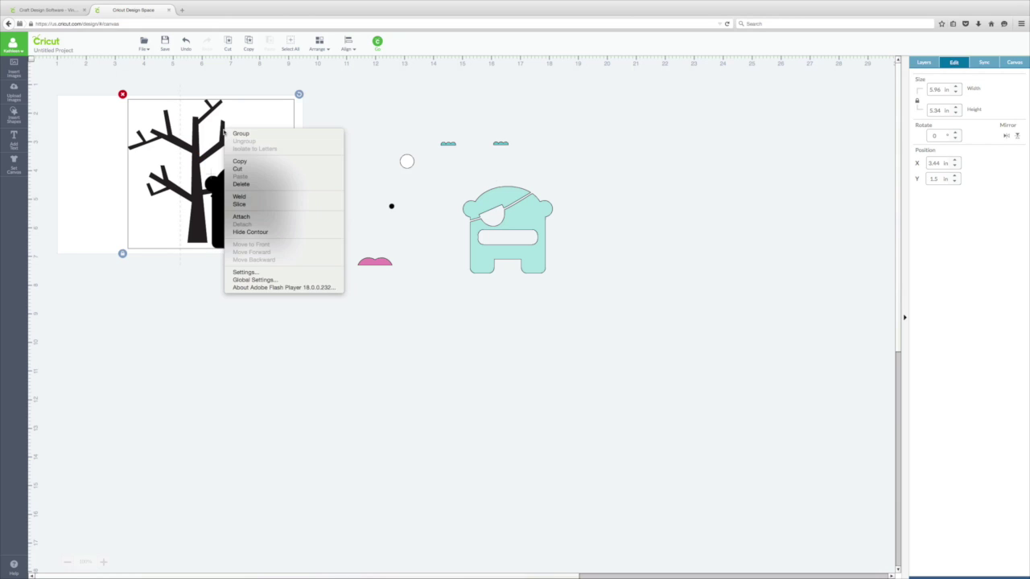
click(236, 197)
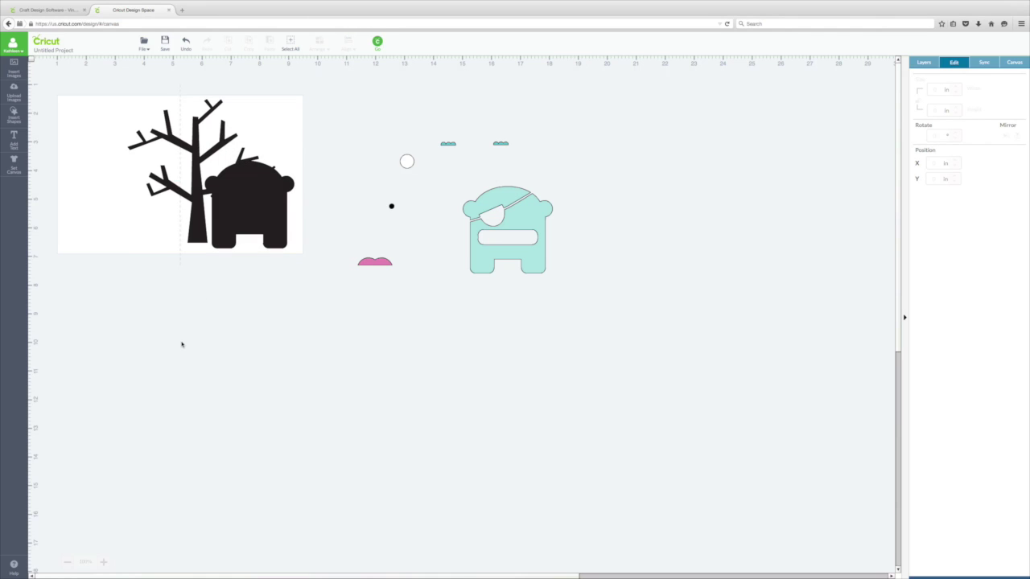
mouse_move(195, 231)
mouse_down()
mouse_move(185, 299)
mouse_move(195, 240)
mouse_up()
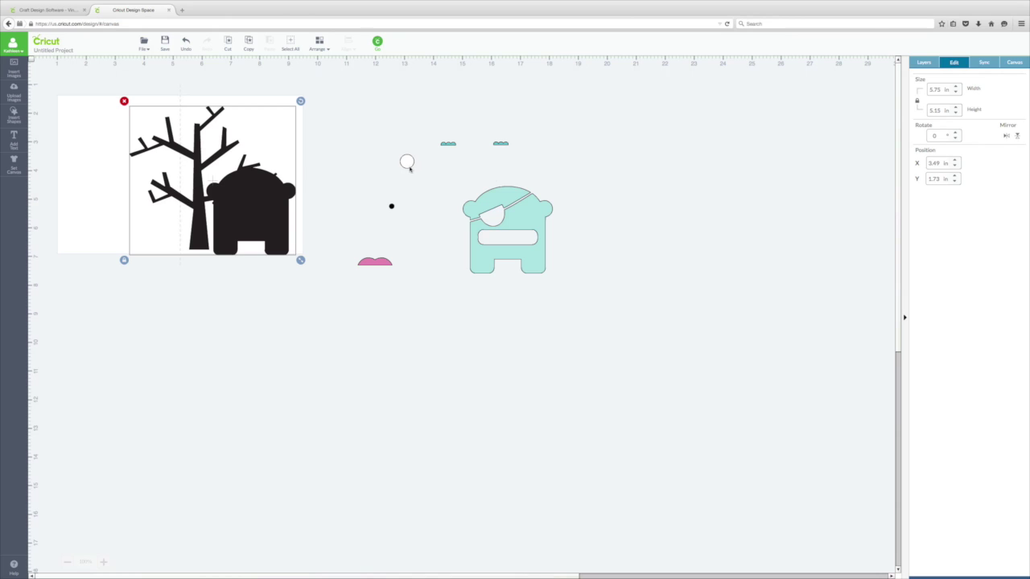
- Place the white eye circle on the teal body beside the eye patch, at about X 16.8 in, Y 5.26 in
drag(409, 168, 495, 220)
key(Right)
key(Right)
key(Right)
key(Right)
key(Right)
key(Right)
key(Right)
key(Right)
key(Right)
key(Right)
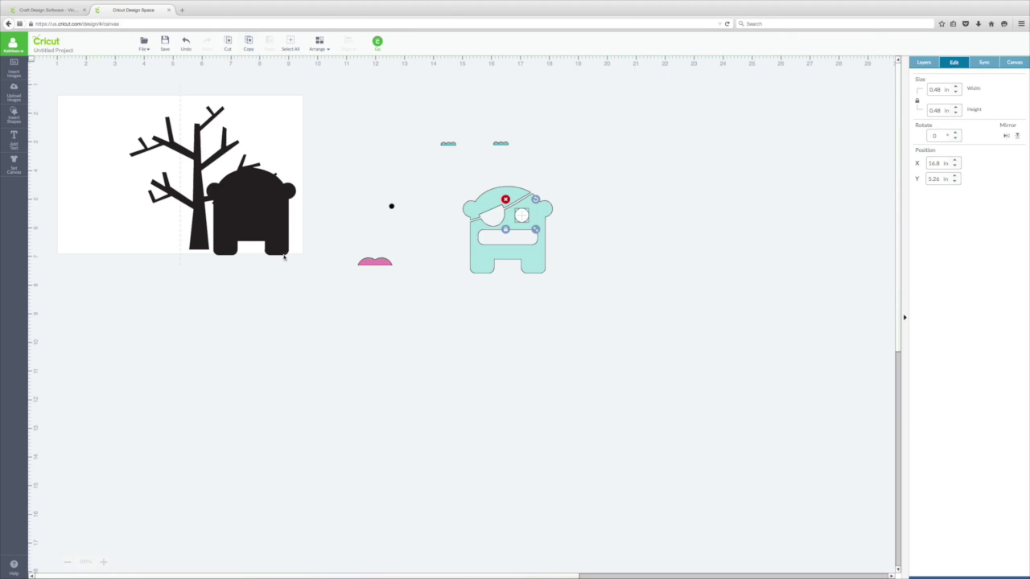
- Duplicate the white eye circle and move the copy beside the card, to about X 10.16 in, Y 5.42 in
click(250, 43)
click(271, 44)
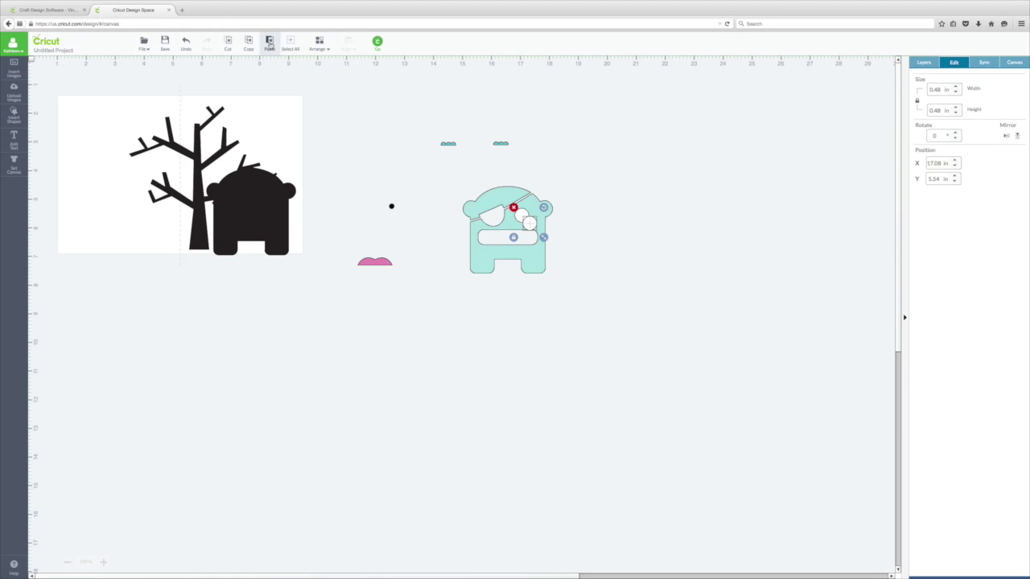
drag(514, 217, 328, 221)
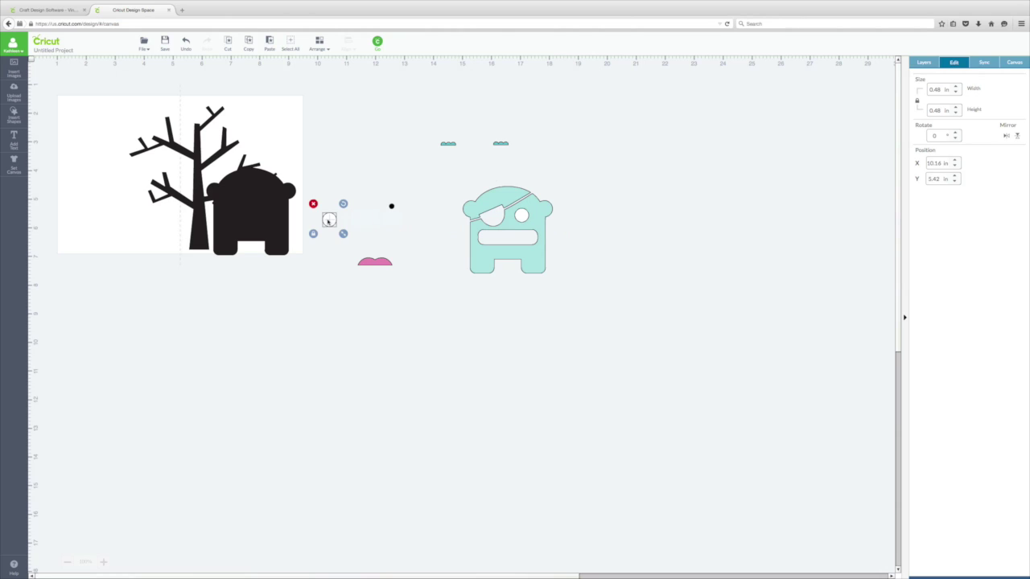
- Attach the original white eye circle to the teal monster body
click(527, 218)
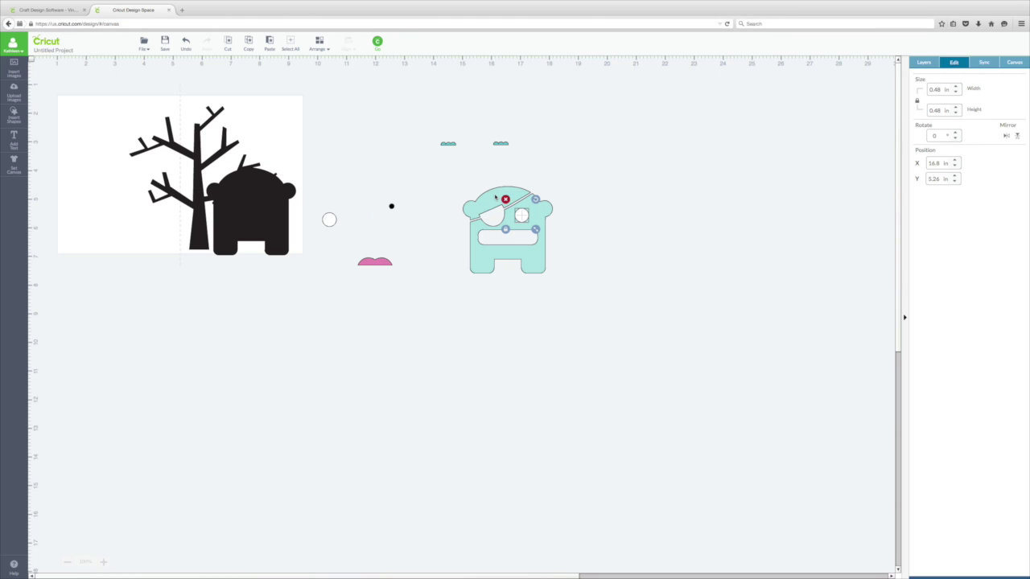
click(495, 196)
right_click(495, 197)
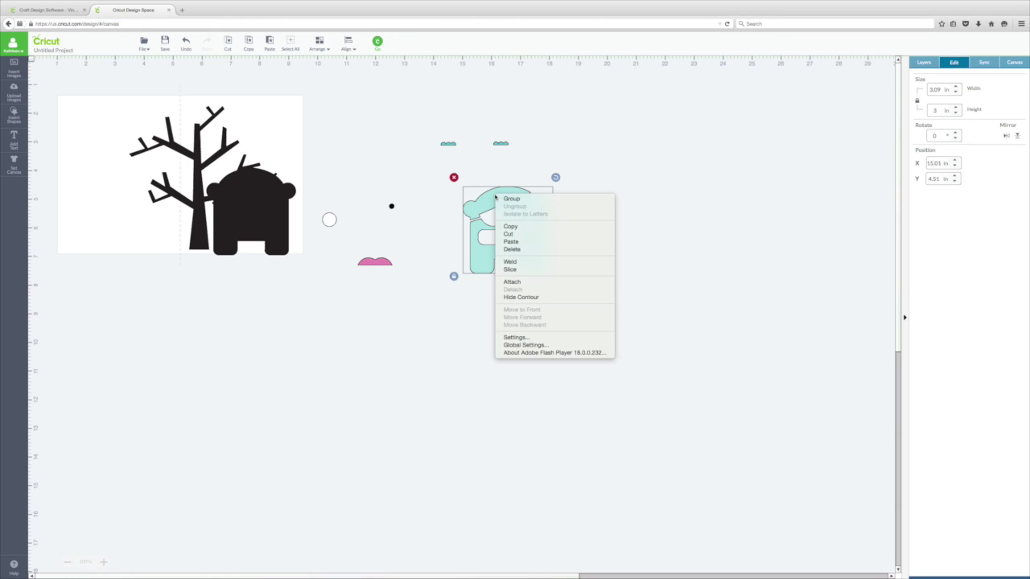
click(506, 282)
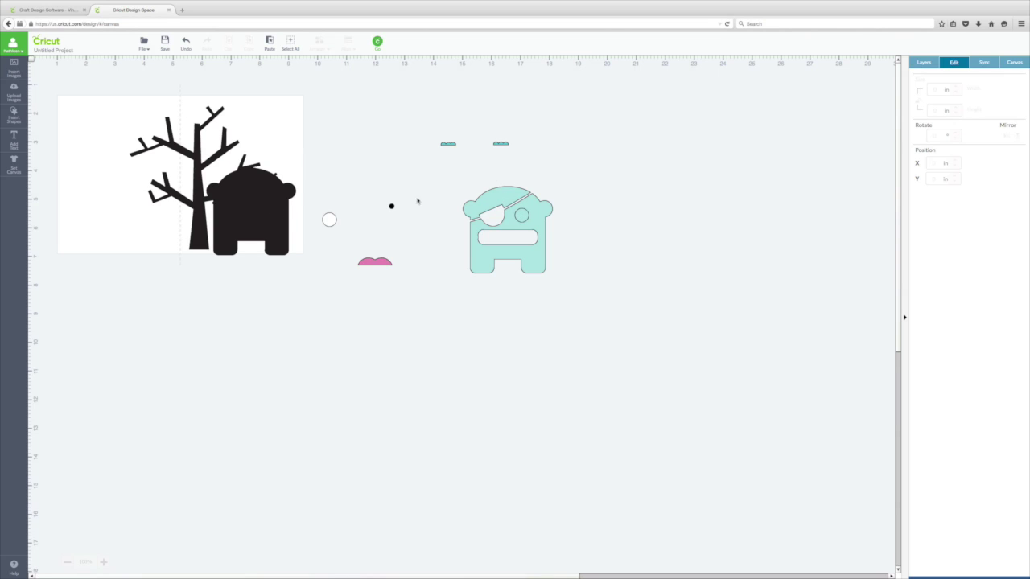
- Lay the teal body over the black silhouette as a placement guide and bring the spare white eye circle to the front
drag(548, 208, 291, 190)
drag(329, 220, 294, 221)
right_click(292, 218)
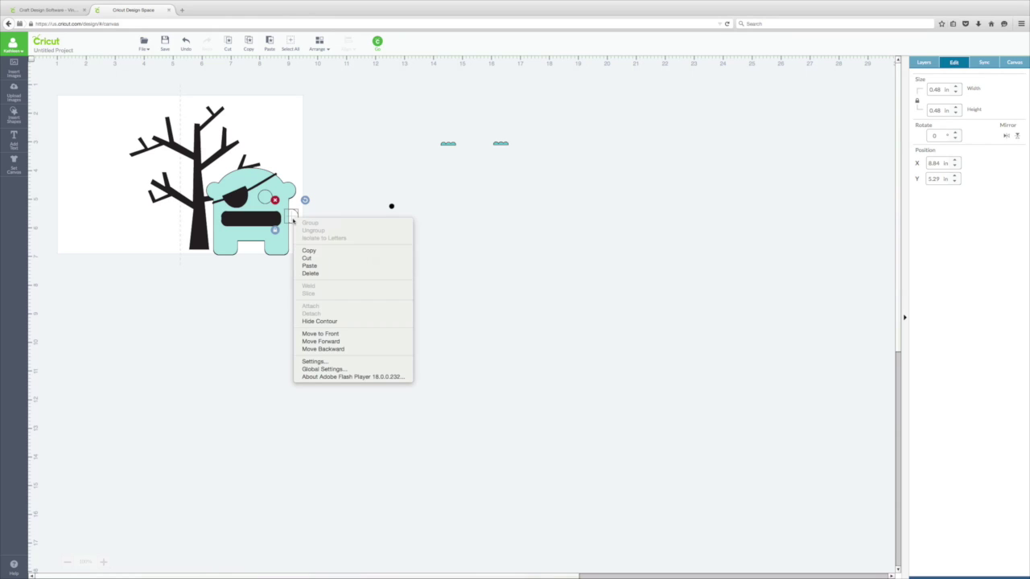
click(319, 333)
- Position the spare circle over the eye at X 7.94 in, Y 4.63 in, and move the teal body back off the card
drag(294, 218, 528, 225)
click(242, 175)
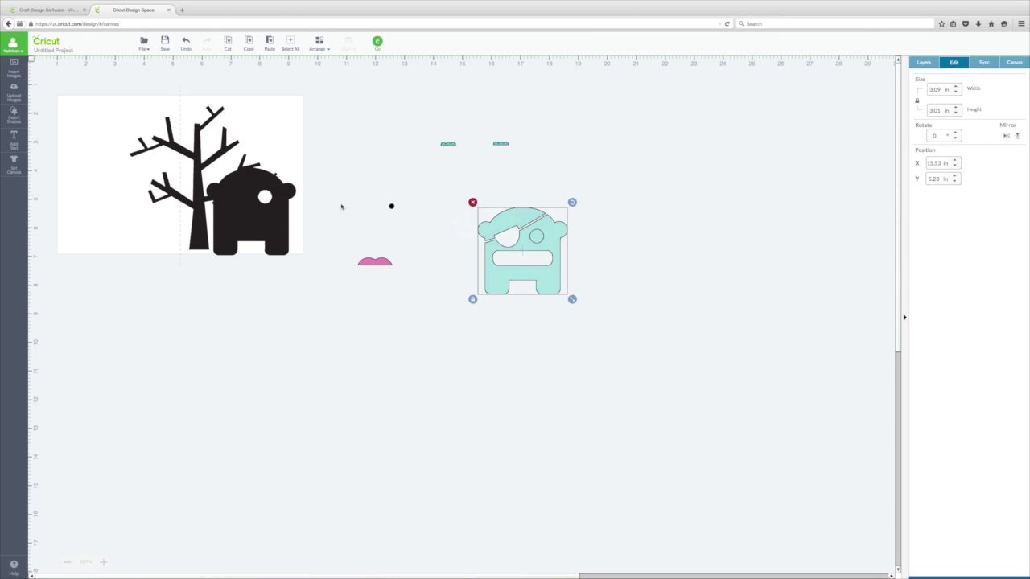
- Attach the spare white eye circle to the black welded tree and monster shape
click(266, 199)
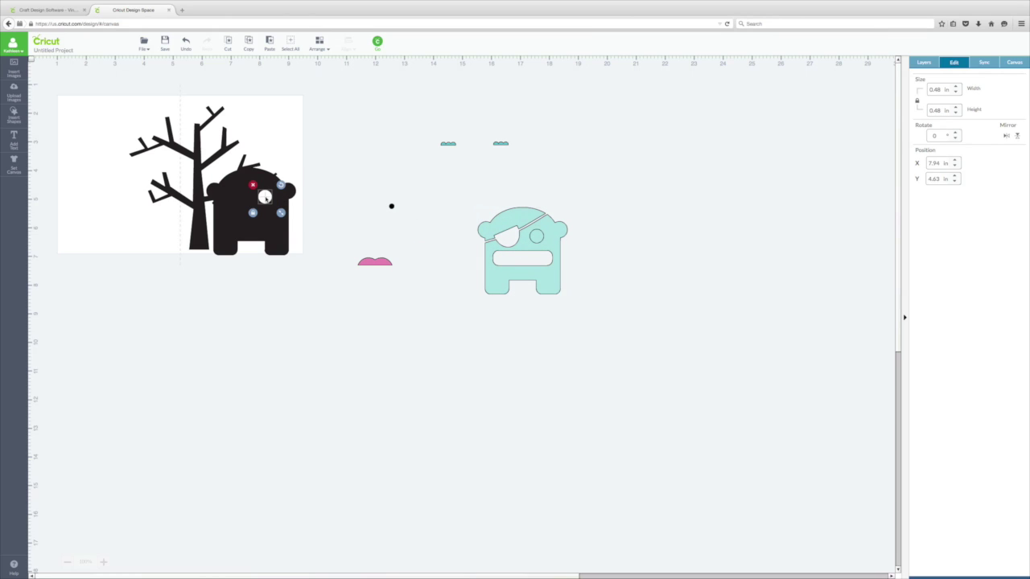
click(230, 193)
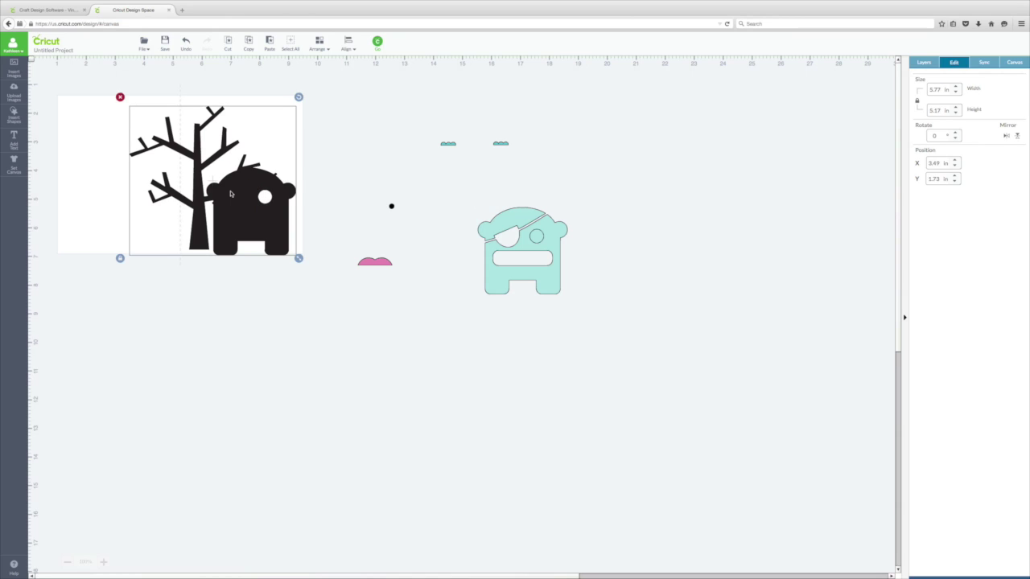
right_click(230, 193)
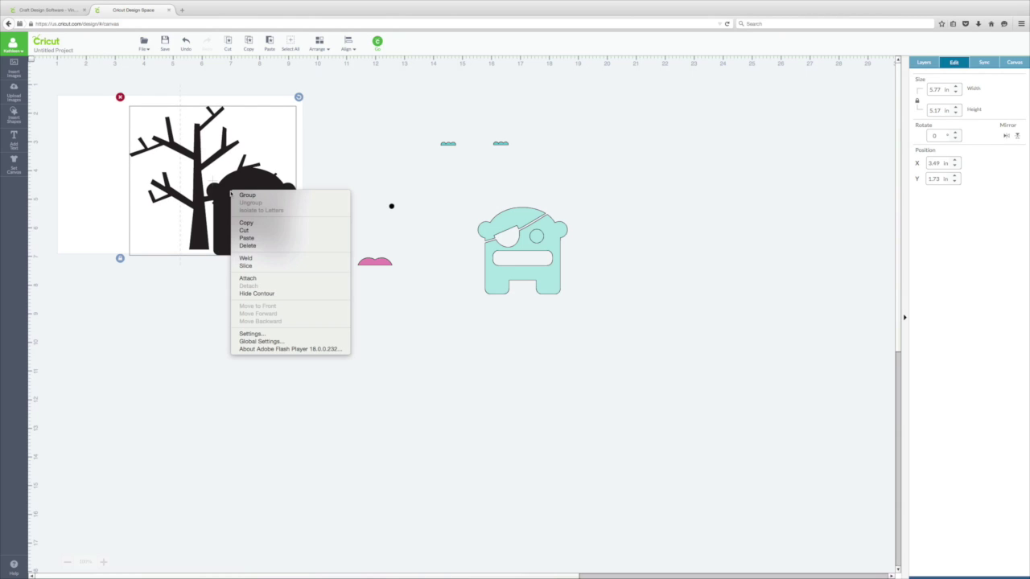
click(247, 279)
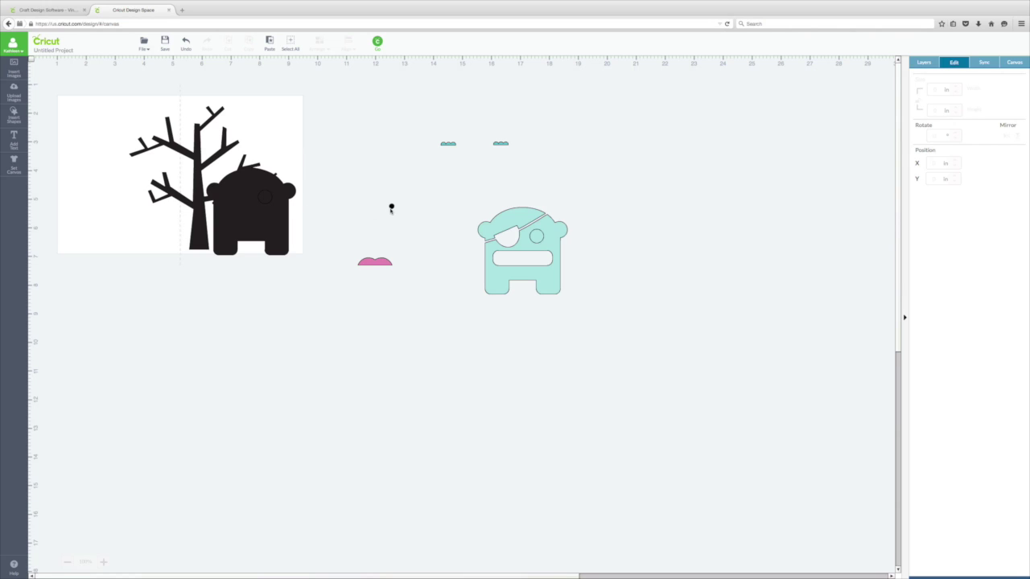
- Delete the small black pupil circle beside the card
click(392, 208)
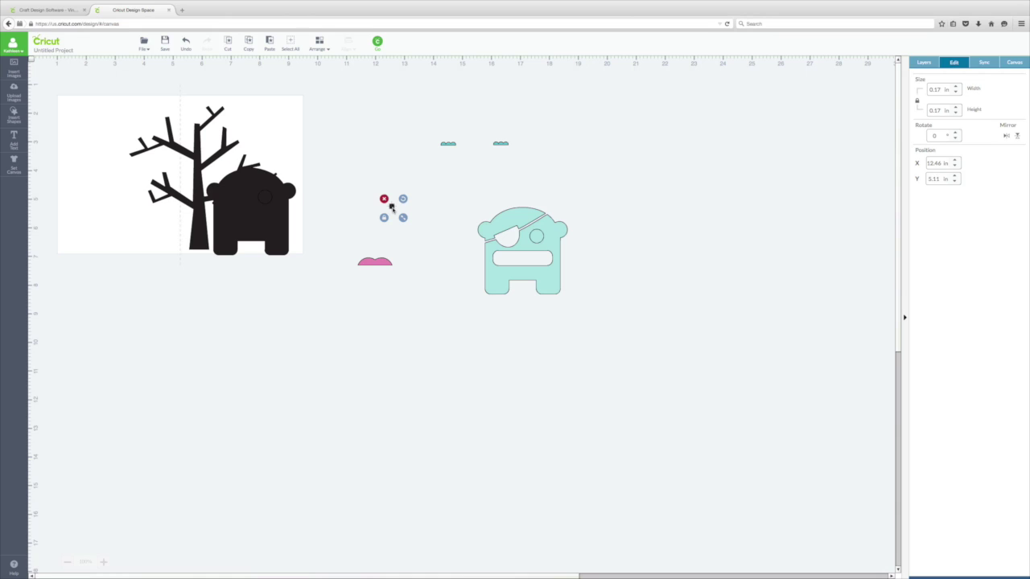
click(385, 200)
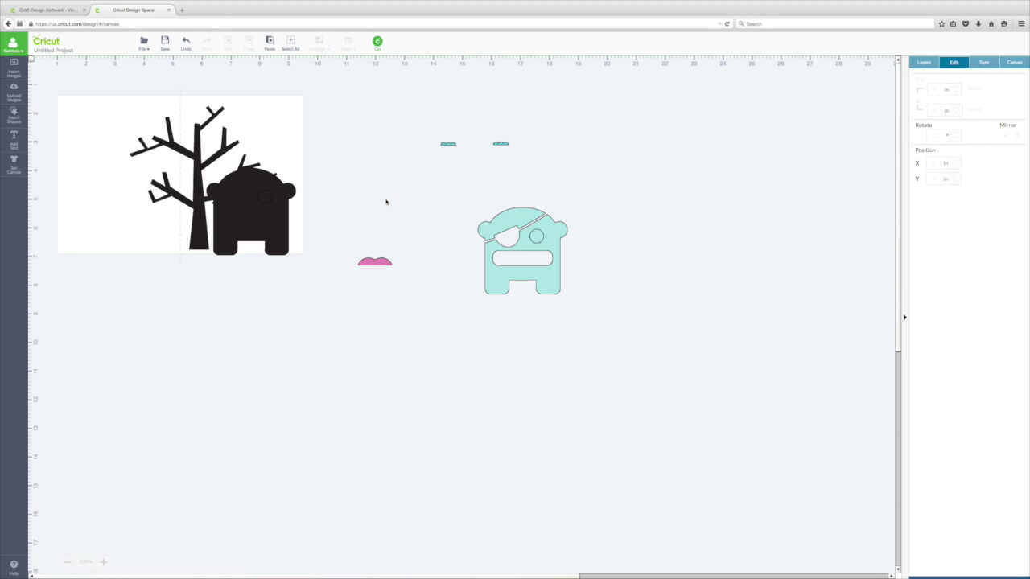